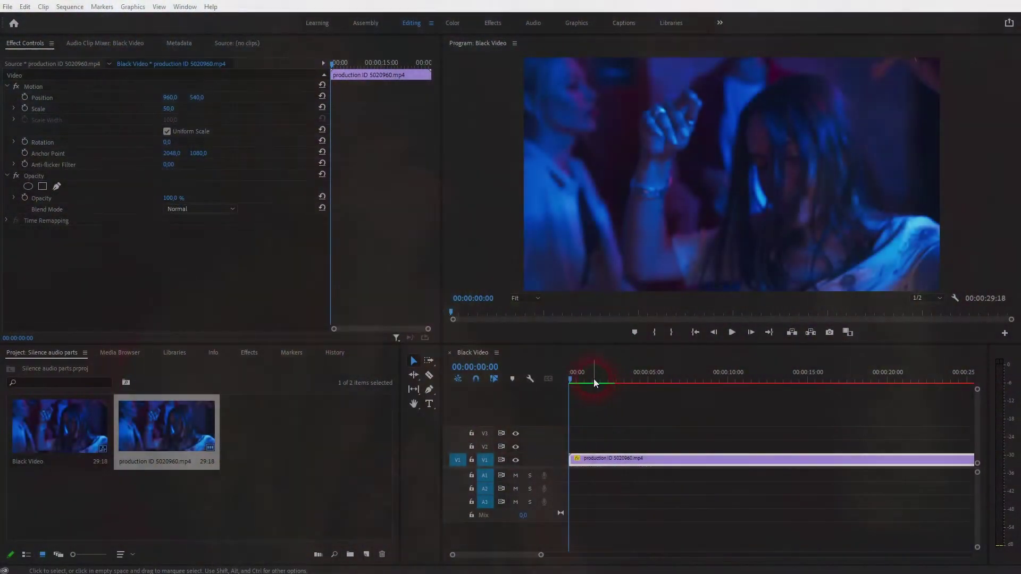
Cut the dance clip at 14:17 and delete everything after it
drag(579, 381, 805, 379)
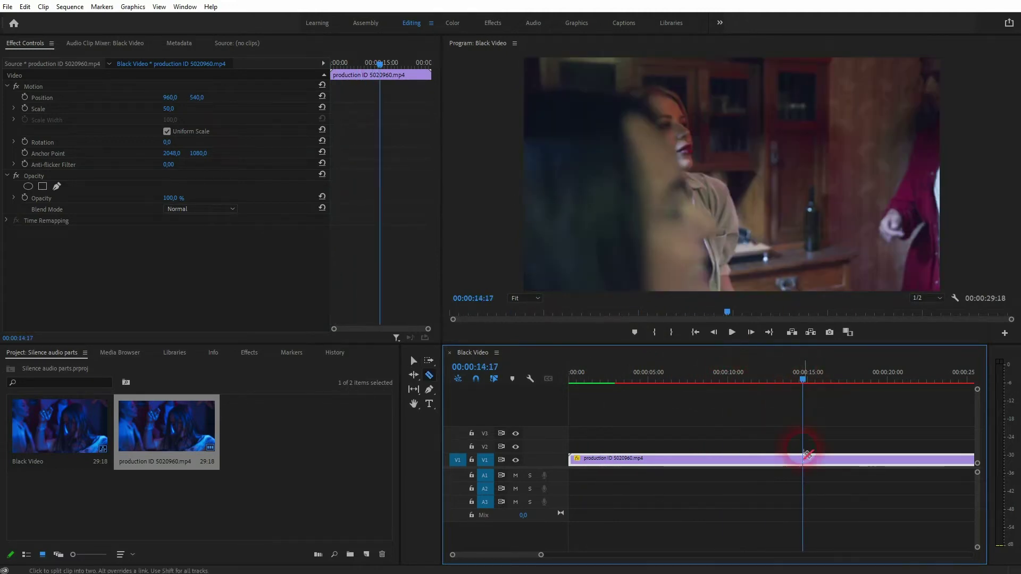
key(ctrl+k)
click(825, 459)
key(Delete)
Razor-cut the clip near 2:19 and at 3:07, then select the short middle piece
drag(810, 398, 620, 384)
key(c)
click(596, 459)
click(623, 457)
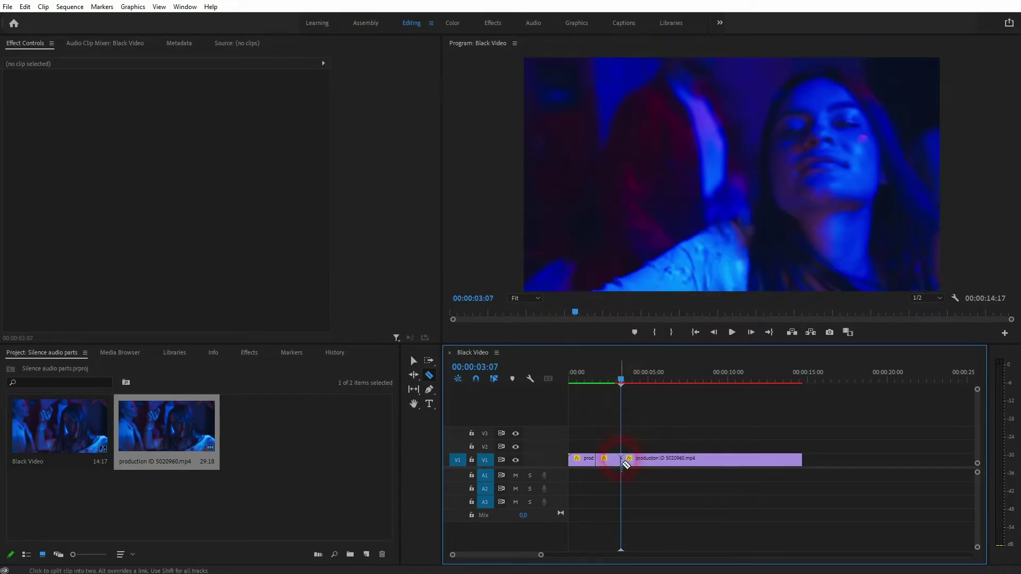
key(v)
click(612, 466)
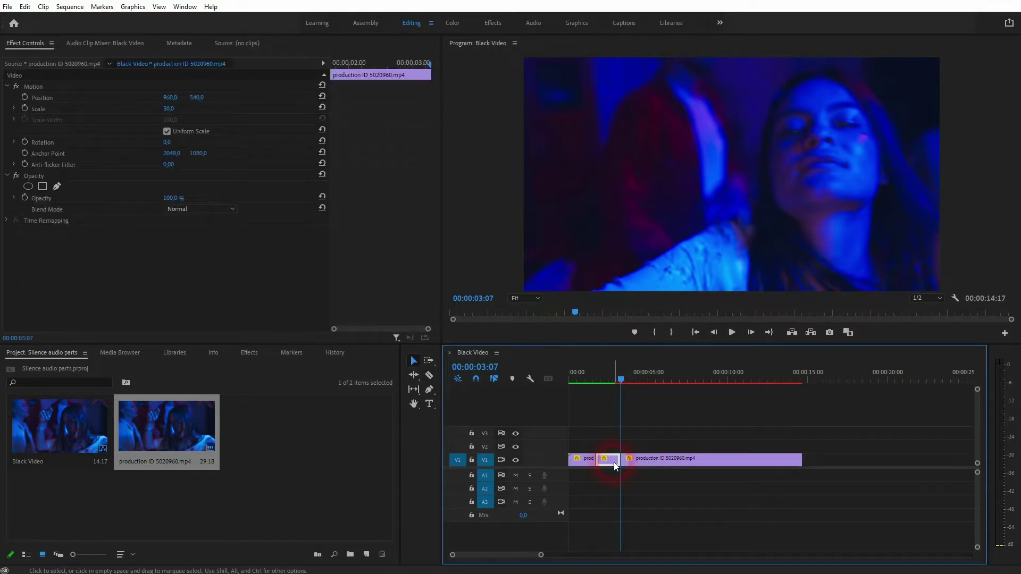
Set the middle piece's Speed/Duration to 50% with Optical Flow time interpolation
right_click(615, 465)
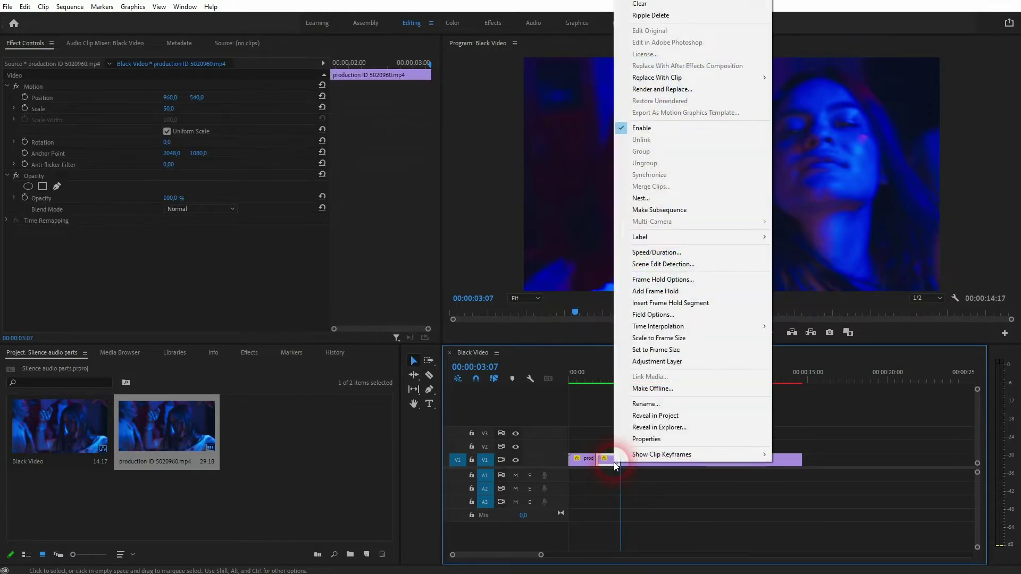
click(665, 254)
double_click(510, 234)
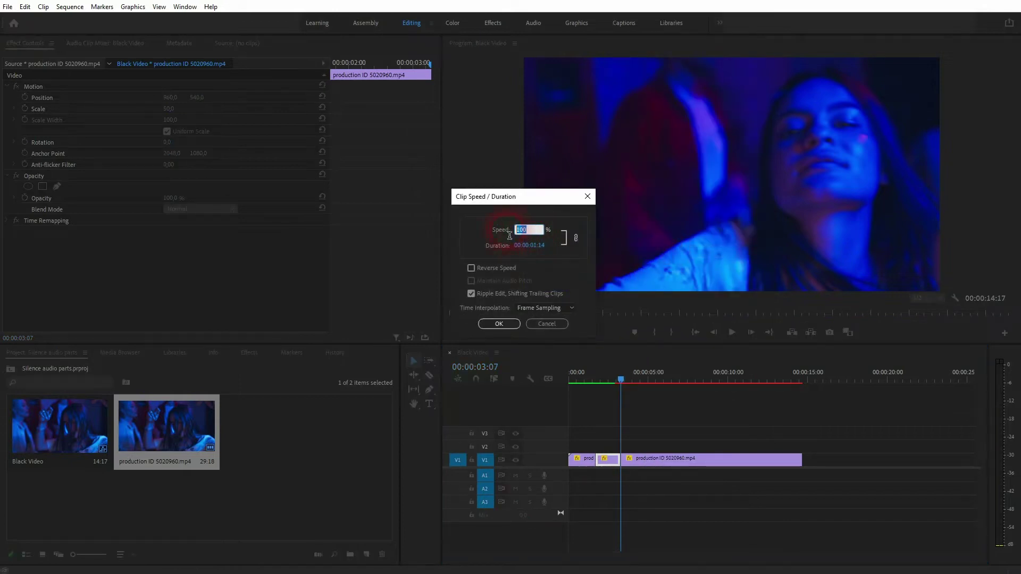
click(472, 295)
click(541, 312)
click(548, 343)
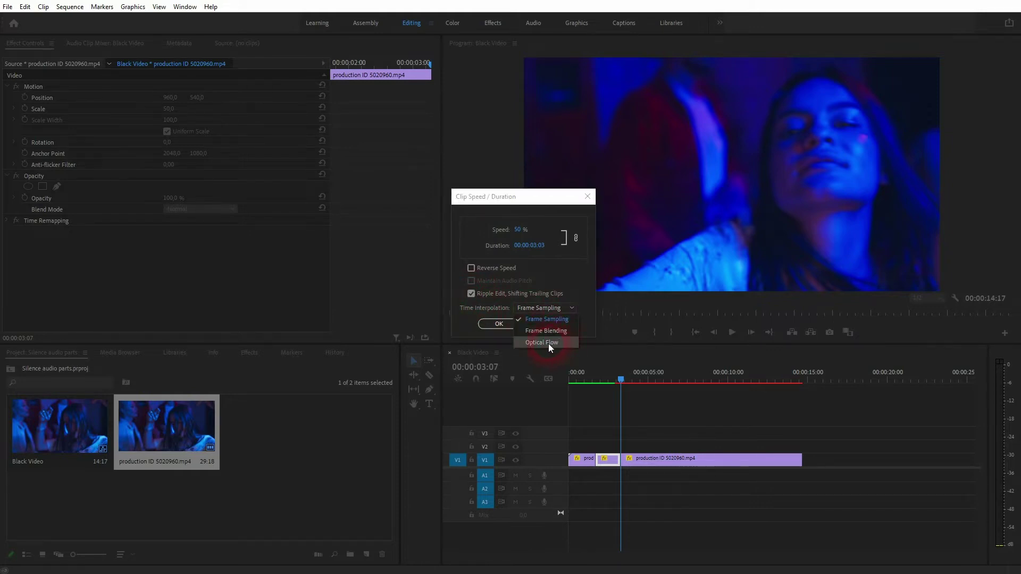
click(509, 324)
click(605, 461)
click(636, 458)
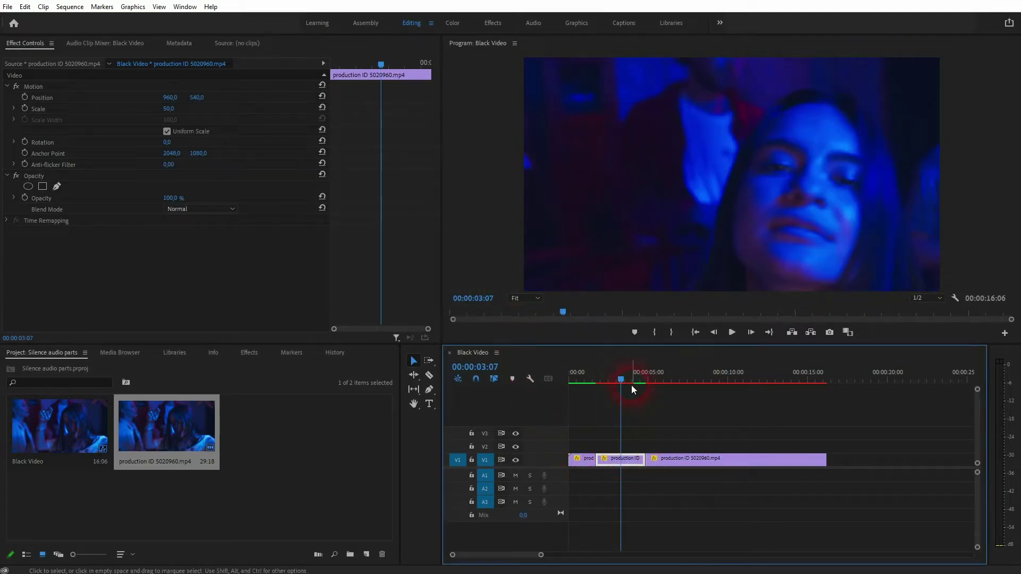
Show Time Remapping > Speed on the last clip and pick the Pen tool
click(665, 460)
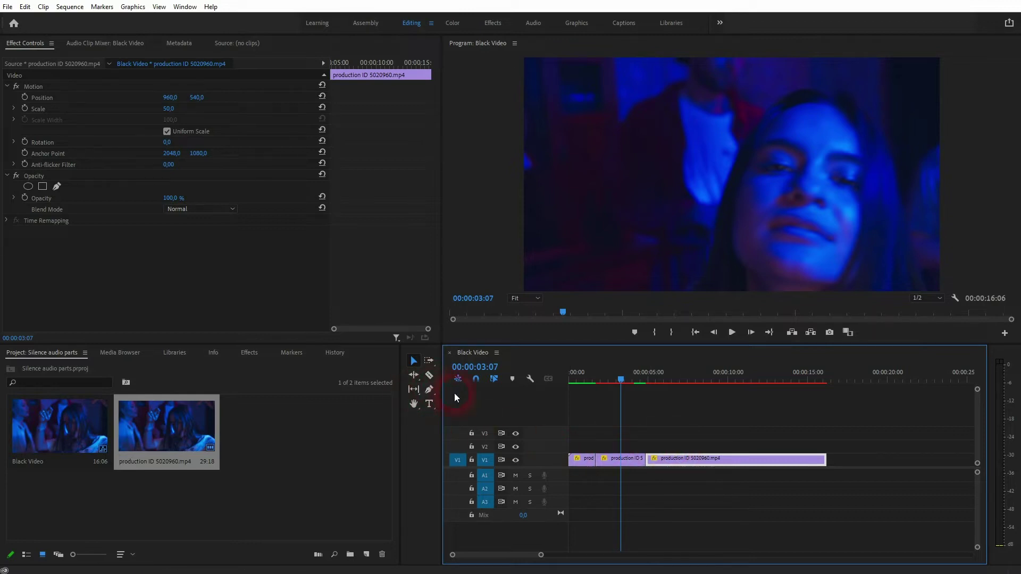
right_click(655, 459)
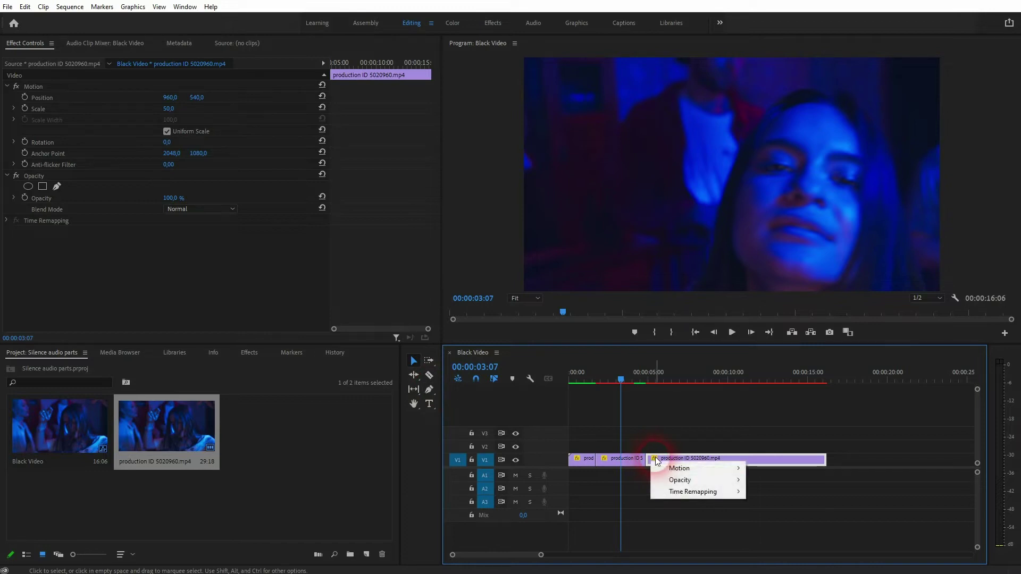
mouse_move(686, 492)
click(783, 492)
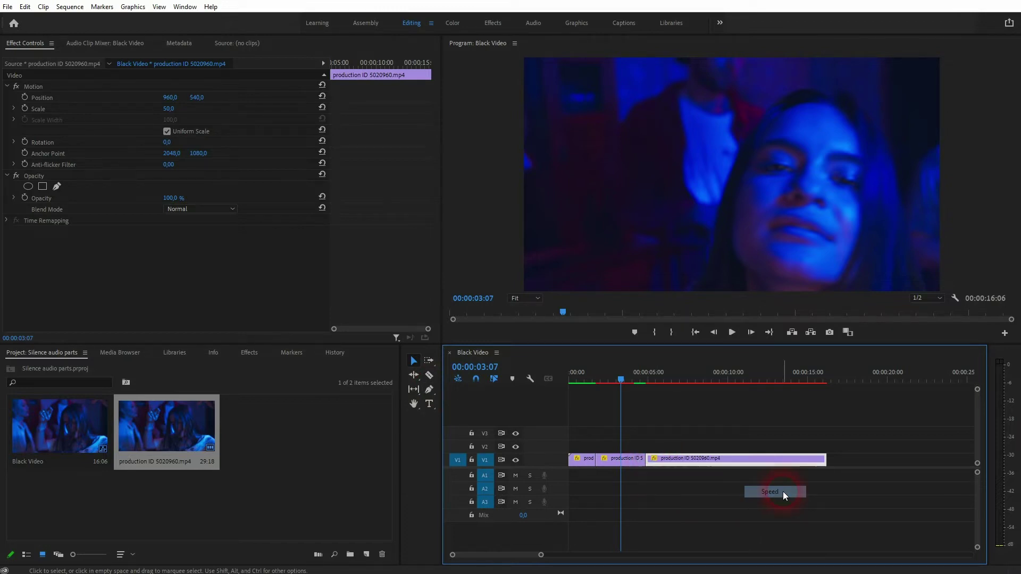
click(430, 389)
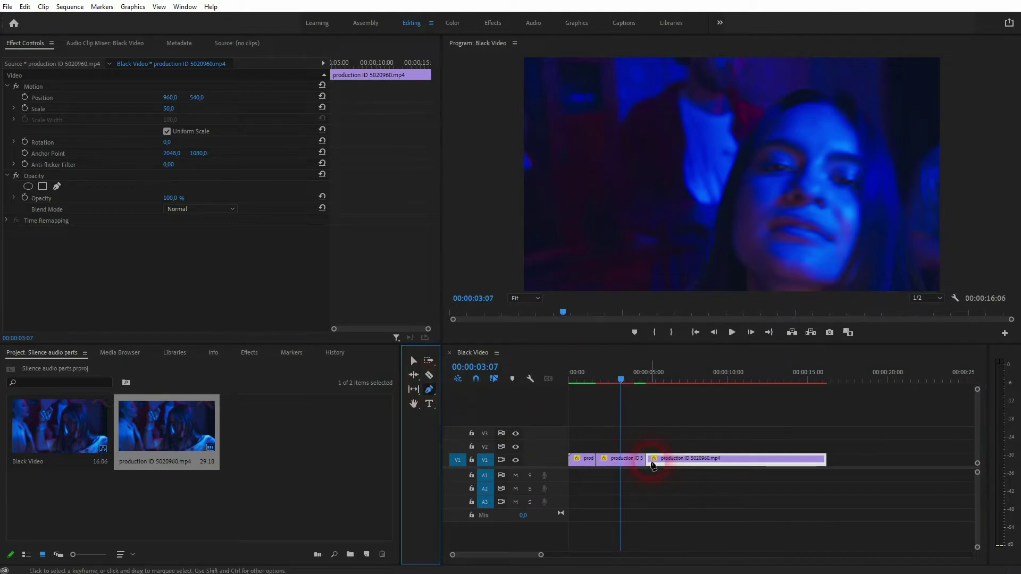
Heighten track V1, add a speed keyframe on the last clip, and raise the later speed to about 211%
click(549, 458)
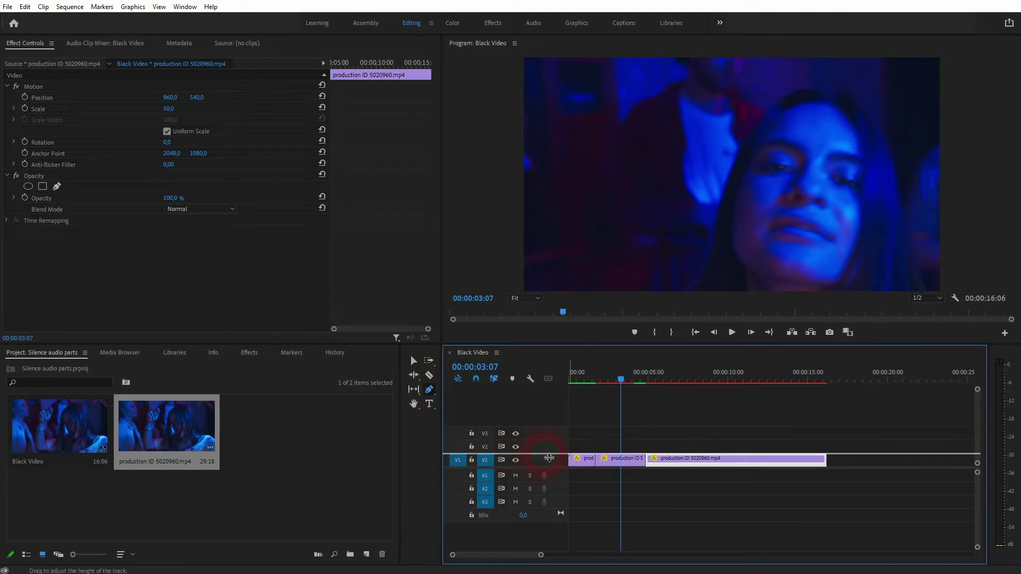
drag(550, 458, 548, 433)
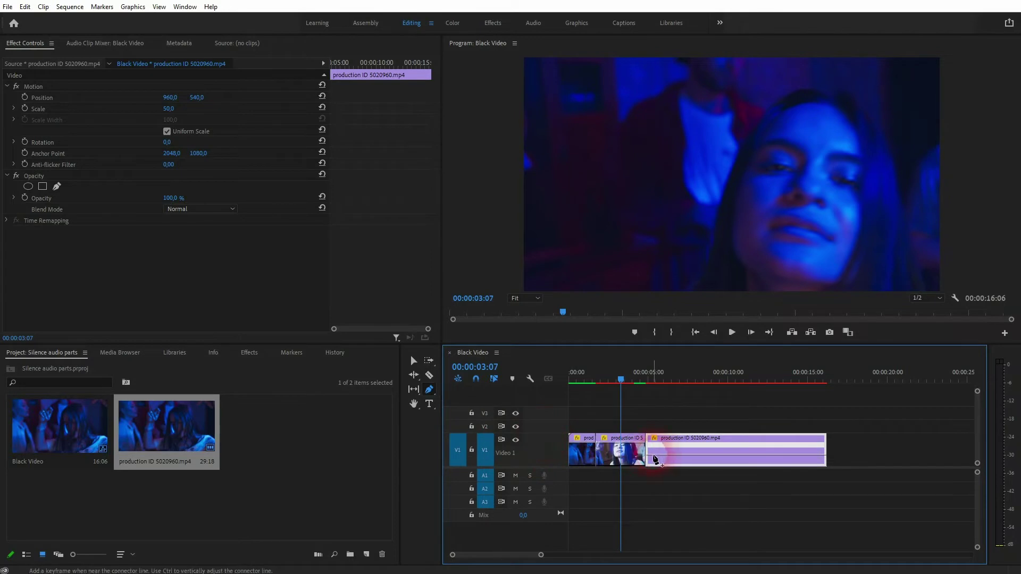
click(654, 457)
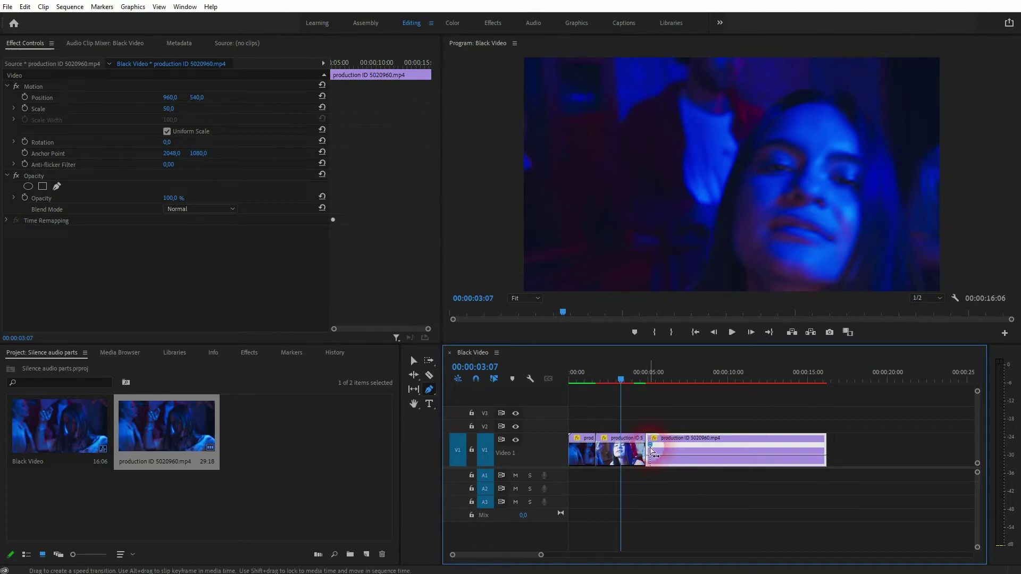
click(415, 361)
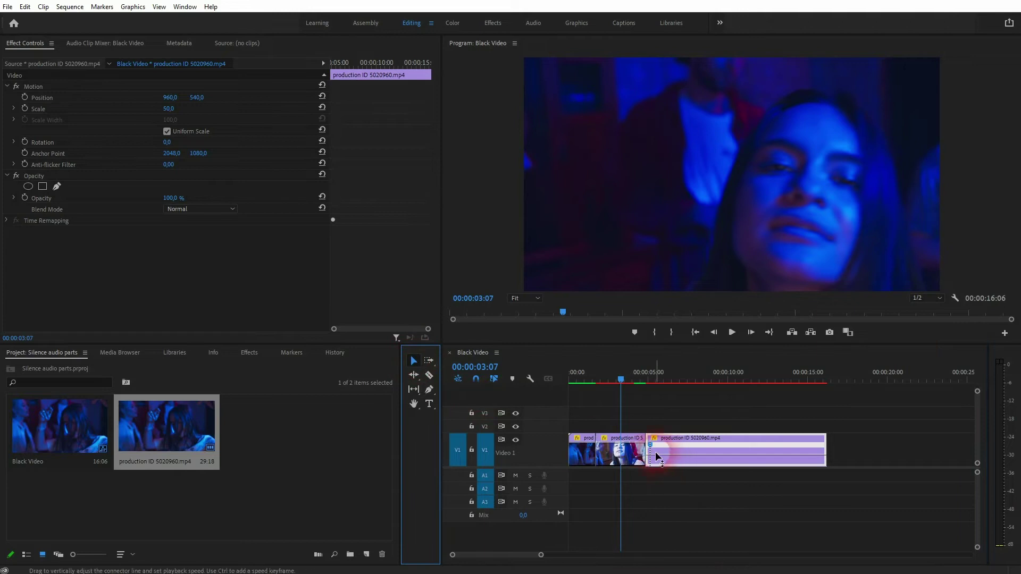
drag(651, 458, 674, 466)
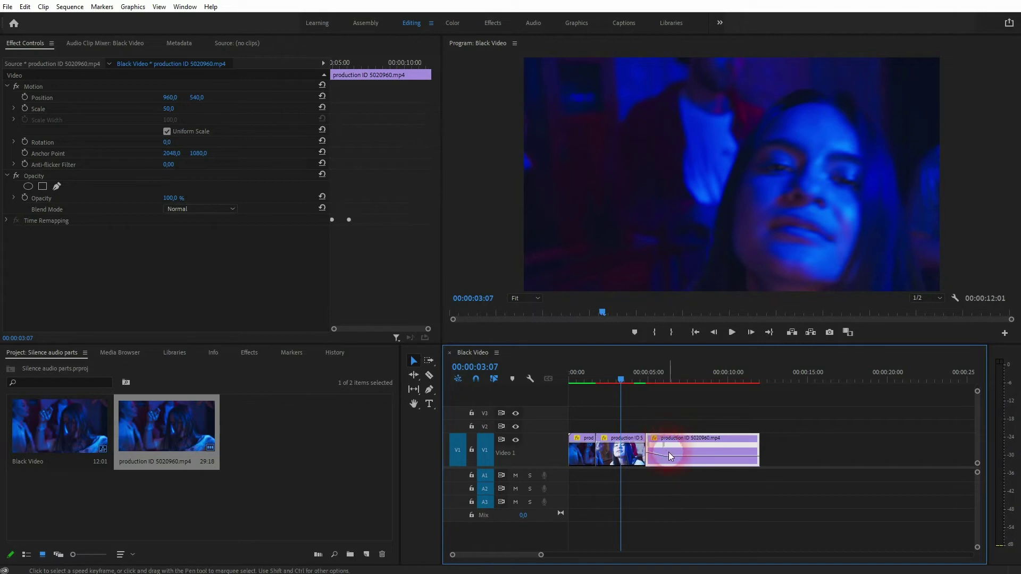
mouse_move(691, 455)
mouse_down()
mouse_move(704, 453)
mouse_move(685, 444)
mouse_up()
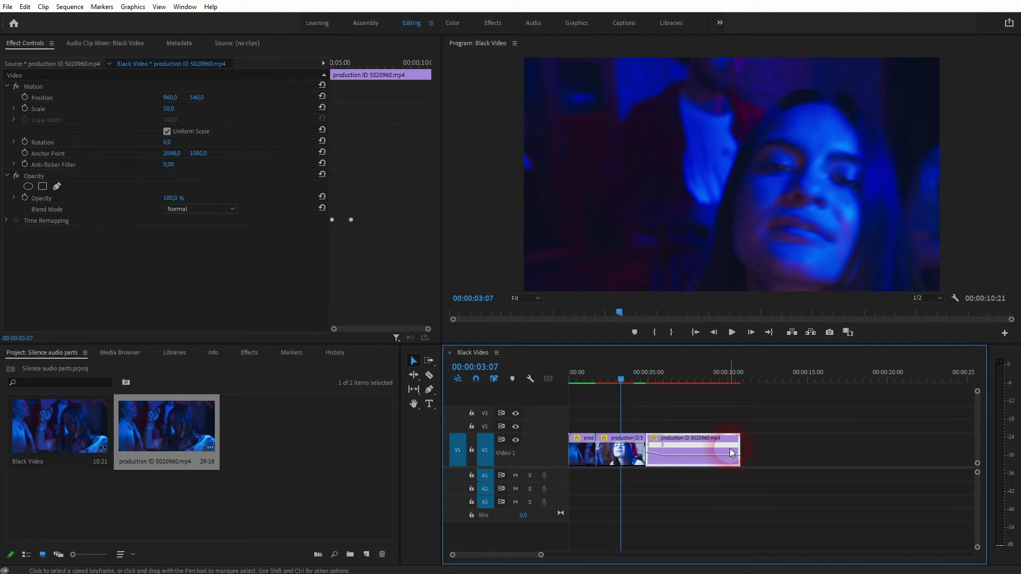
drag(622, 378, 541, 398)
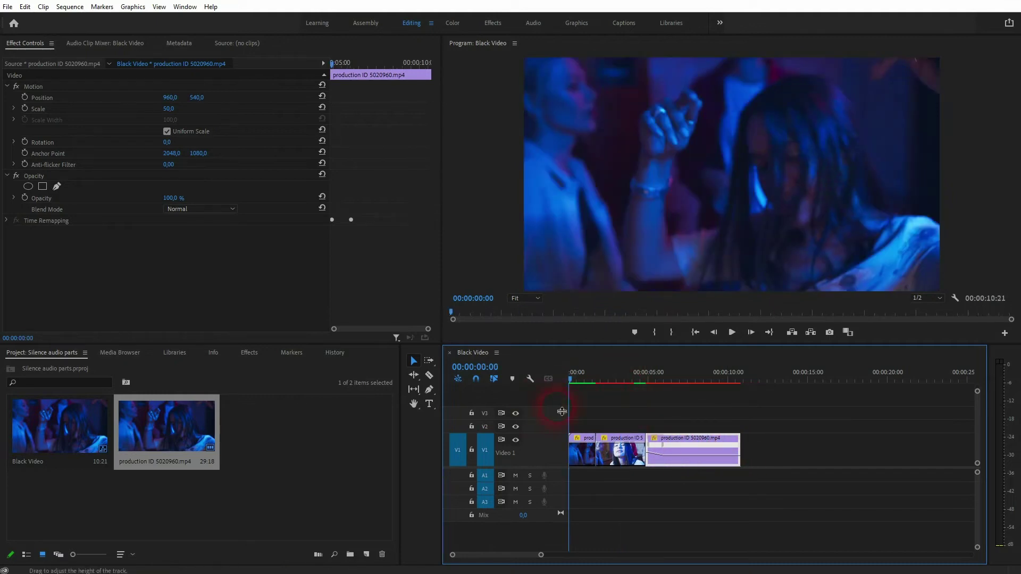
Render the sequence In to Out so the preview bar turns green
click(215, 97)
click(70, 7)
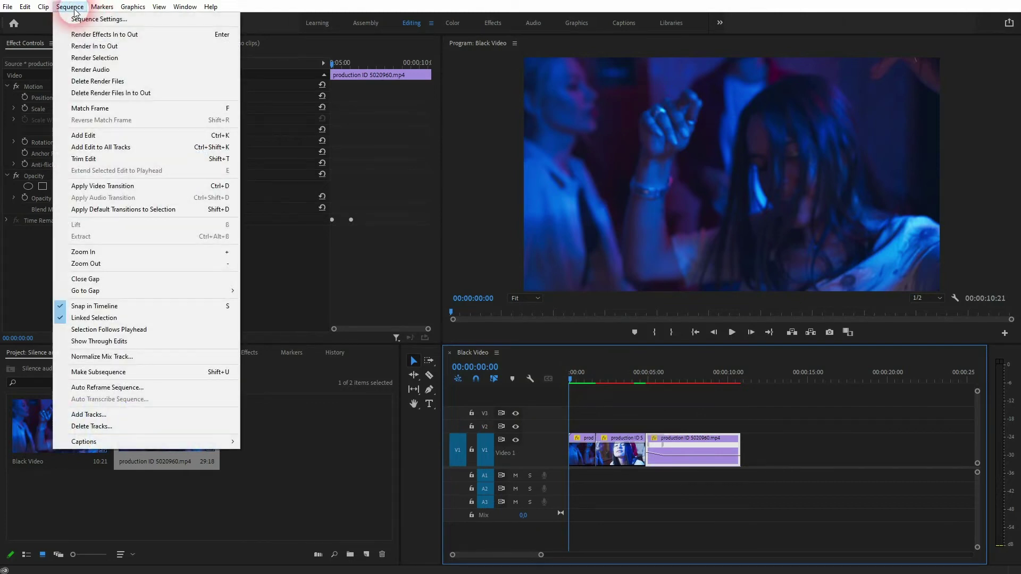
click(92, 46)
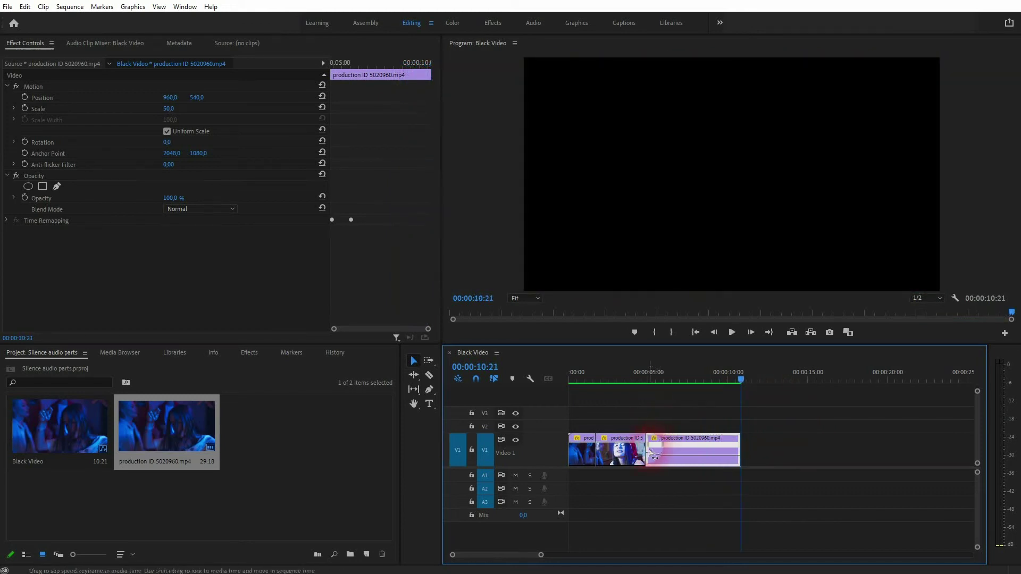
click(653, 454)
Split the speed keyframe into a gradual ramp and raise the last clip's speed to 172%
drag(653, 453, 665, 451)
click(713, 446)
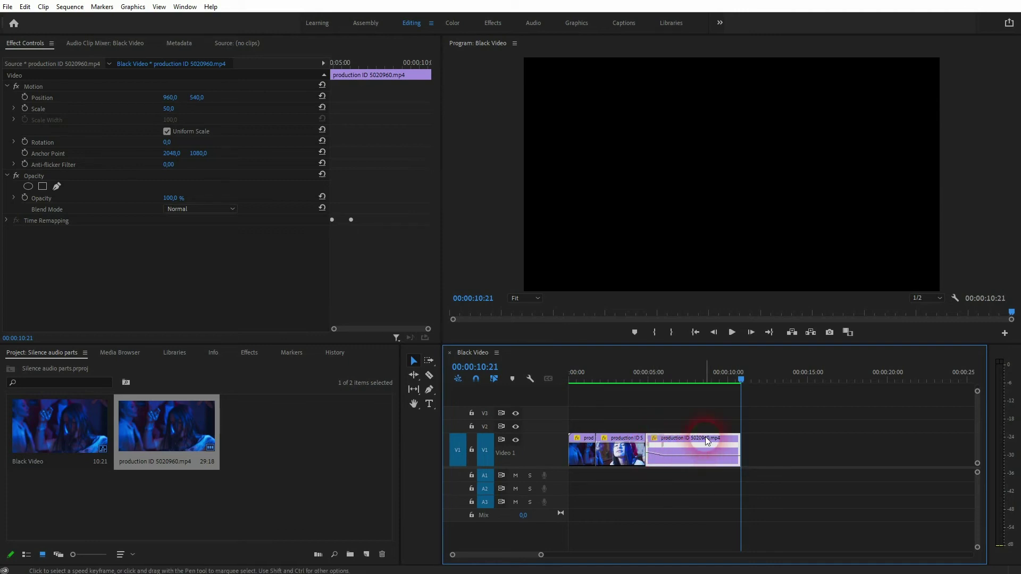
click(429, 390)
click(659, 460)
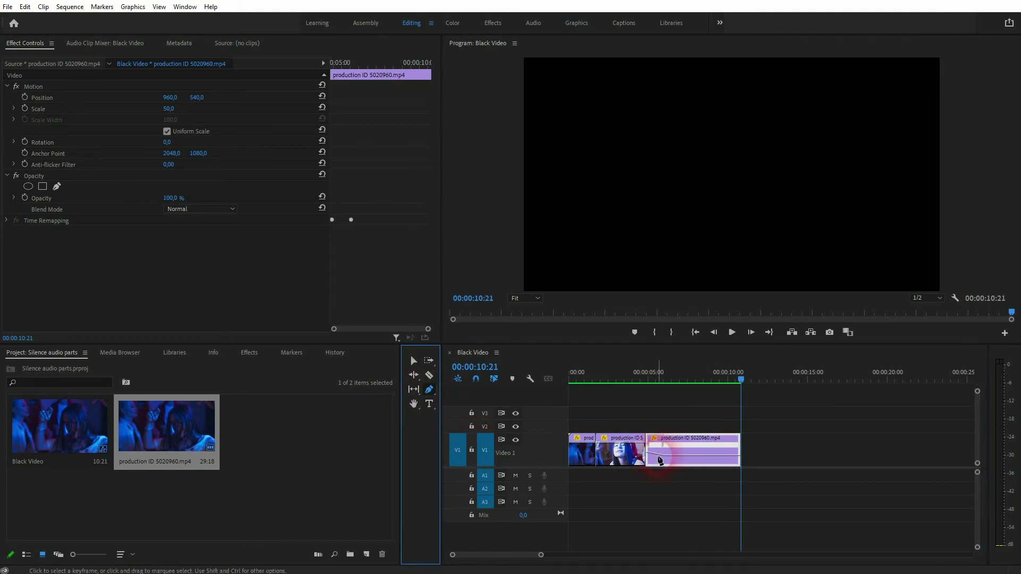
mouse_move(660, 460)
mouse_down()
mouse_move(685, 453)
mouse_move(661, 448)
mouse_move(661, 465)
mouse_move(688, 460)
mouse_move(650, 452)
mouse_up()
click(415, 362)
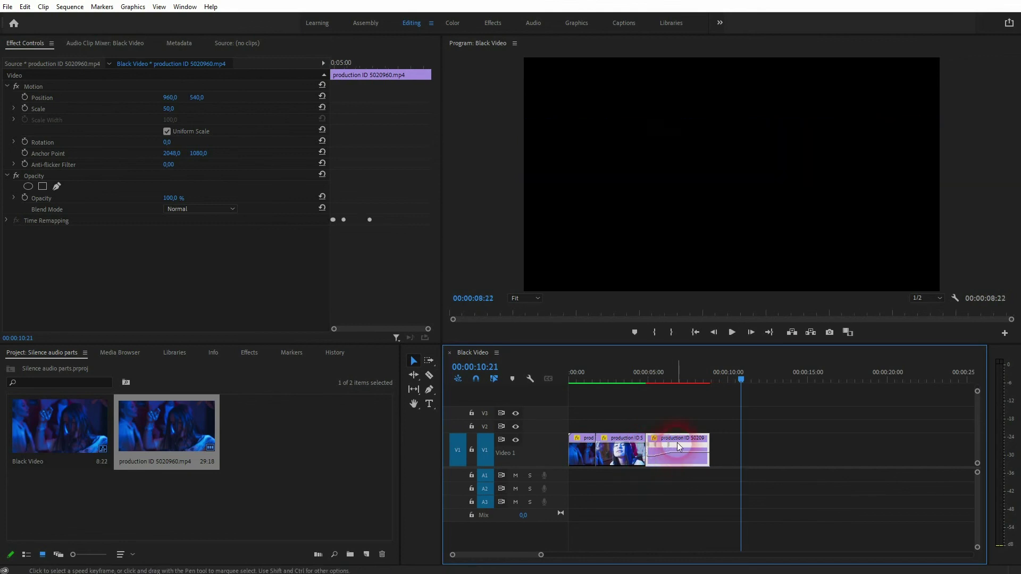
drag(742, 375, 636, 401)
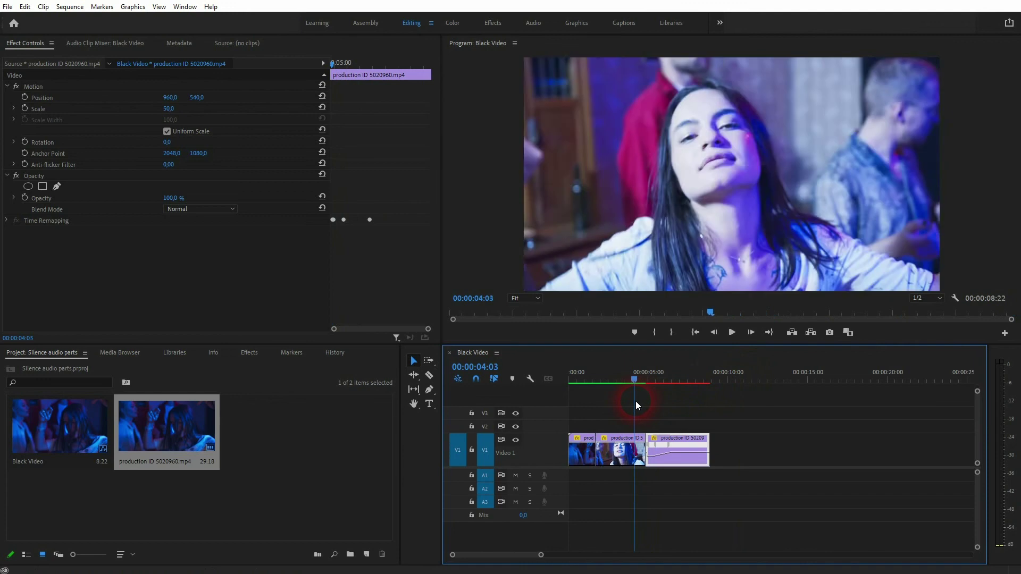
key(space)
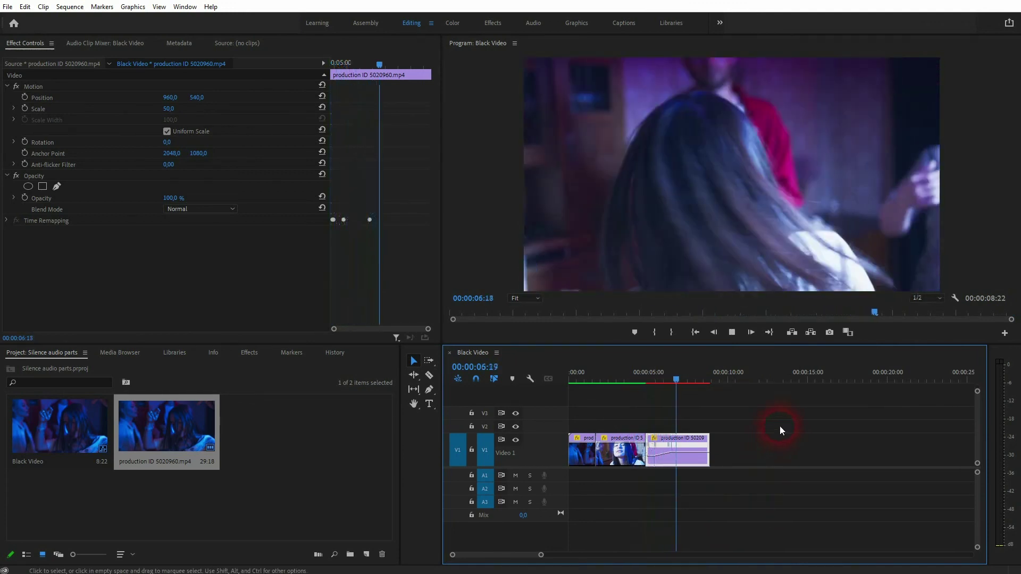
key(space)
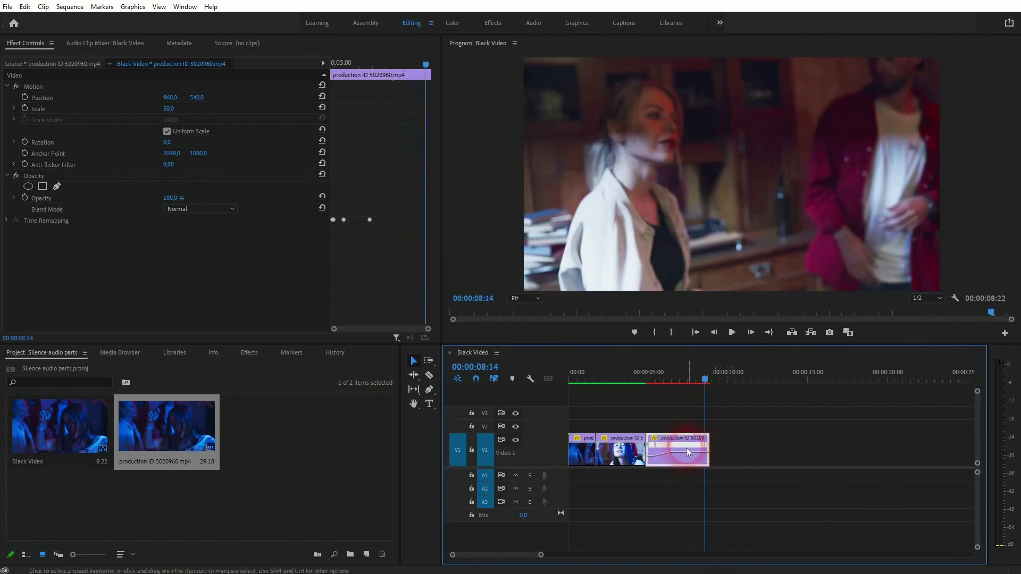